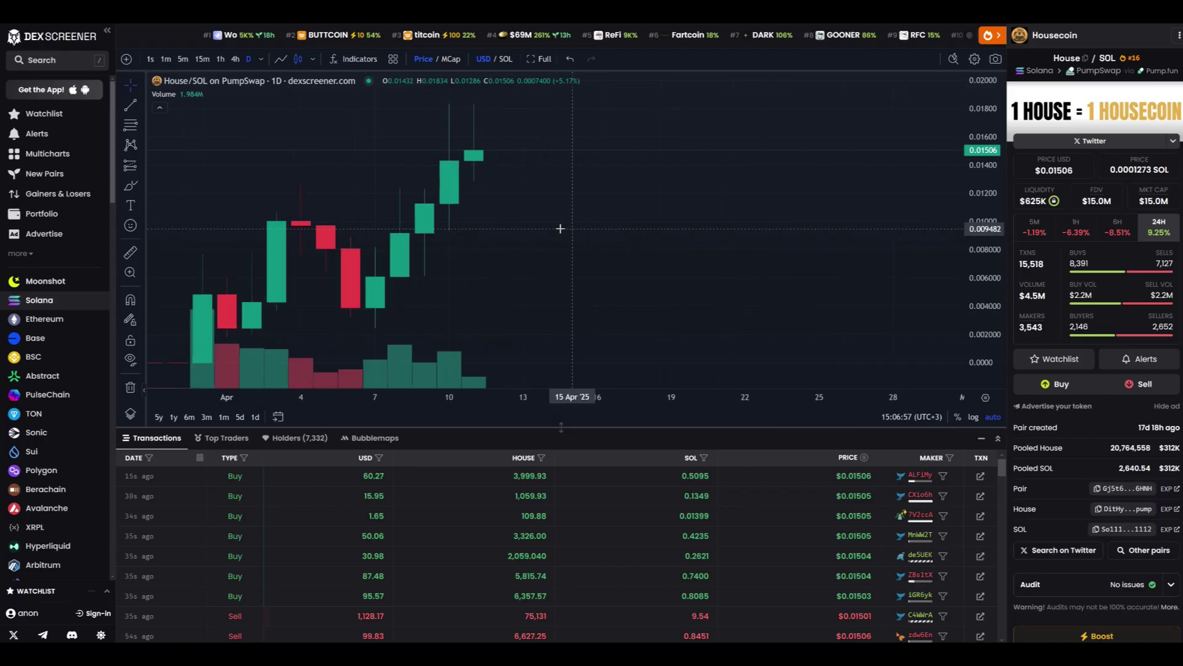
# Step: Pan the Housecoin chart back to view earlier price history
pyautogui.moveTo(578, 231); pyautogui.dragTo(635, 236)
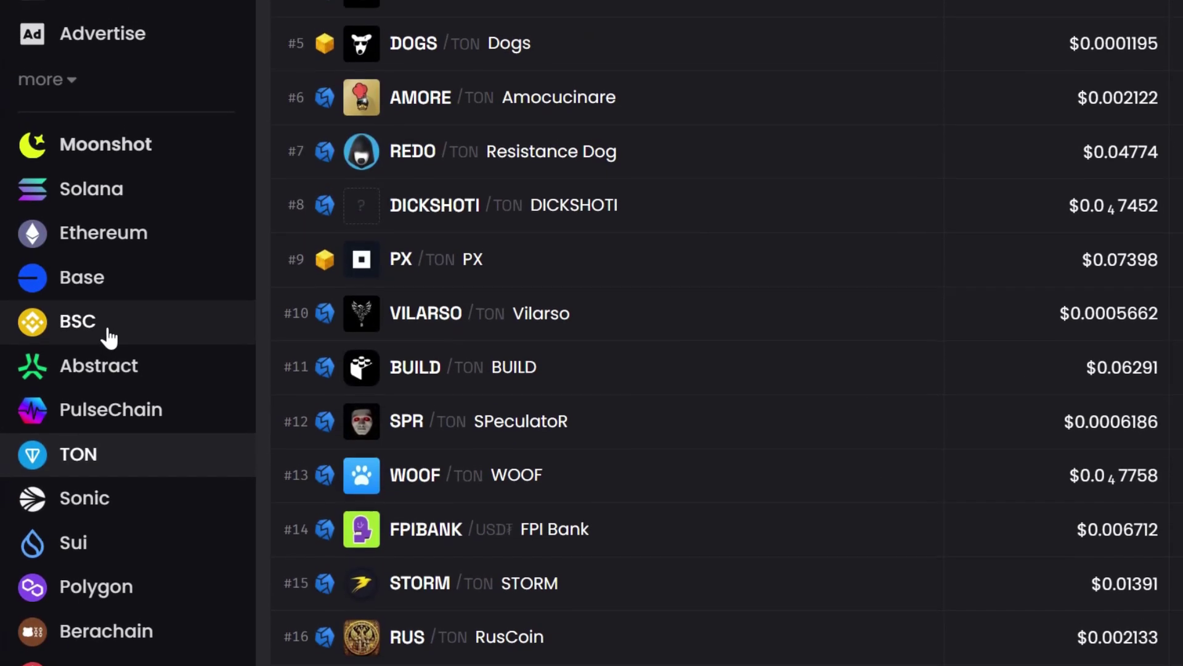
# Step: Show only Solana pairs in the trending token list
pyautogui.click(175, 205)
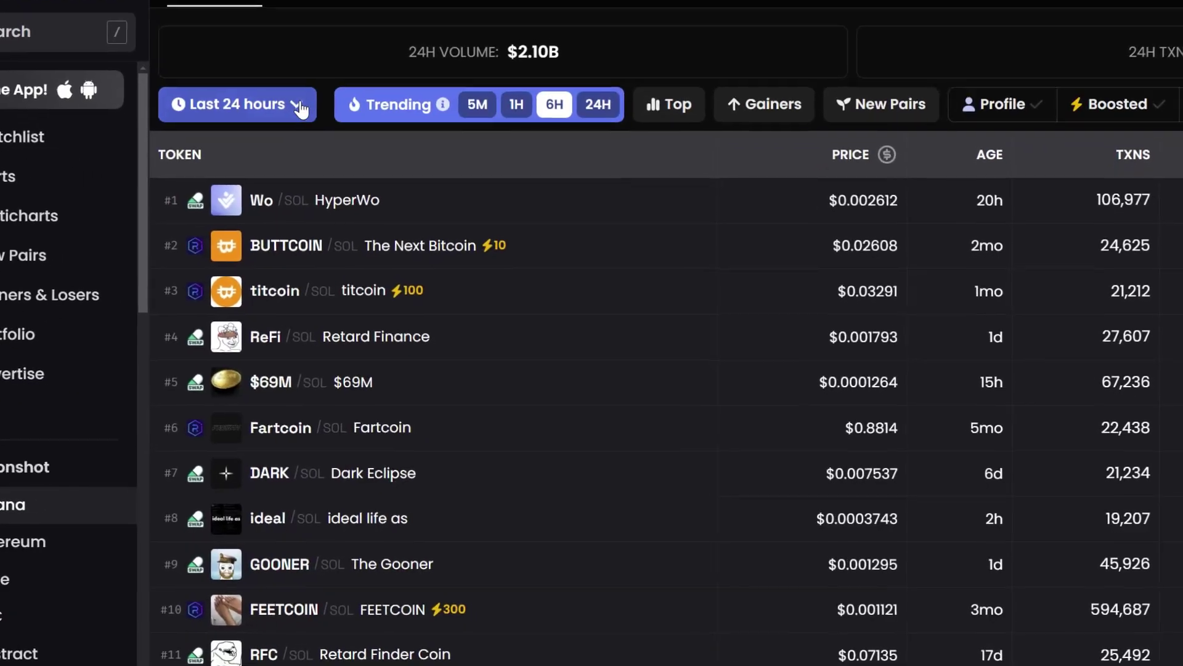
# Step: Rank by 24H trending with liquidity ≥$50,000, 24H volume ≥$1,000,000 and pair age ≥24 hours
pyautogui.click(273, 97)
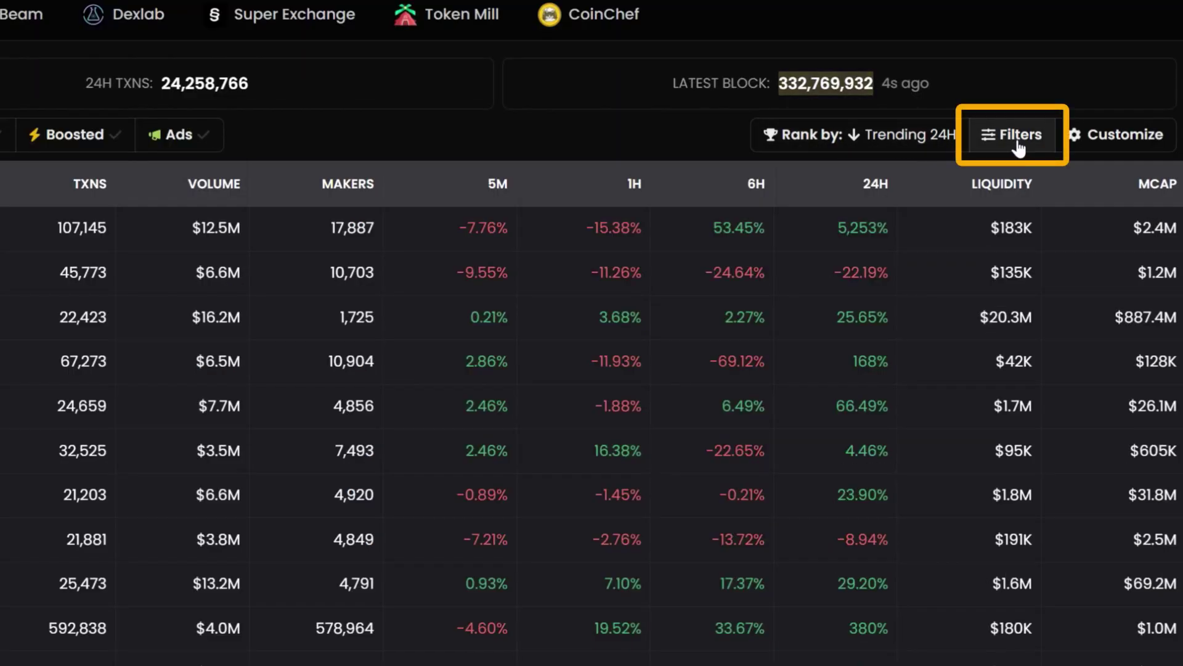
pyautogui.click(1019, 143)
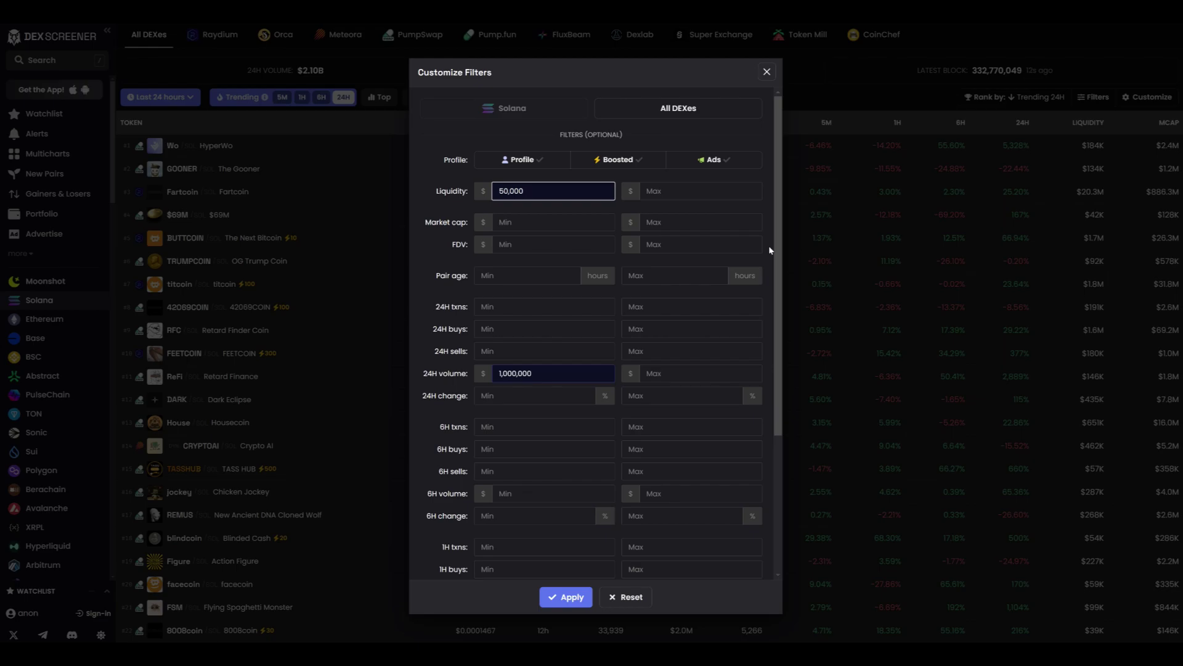
pyautogui.click(573, 295)
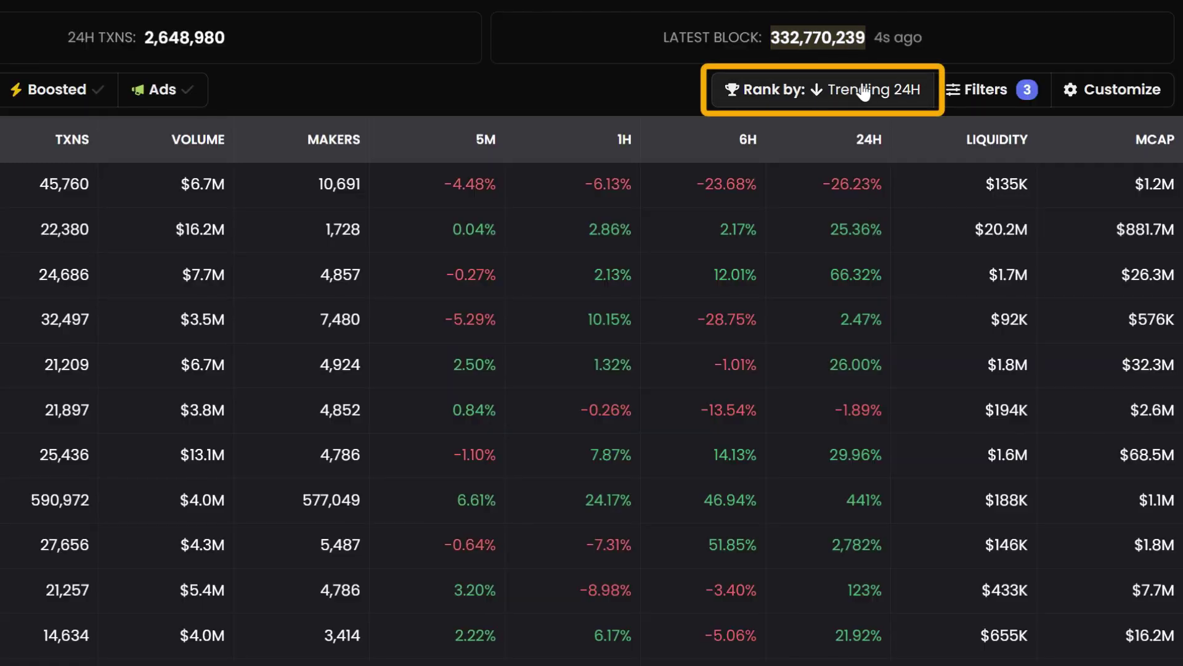
pyautogui.click(875, 91)
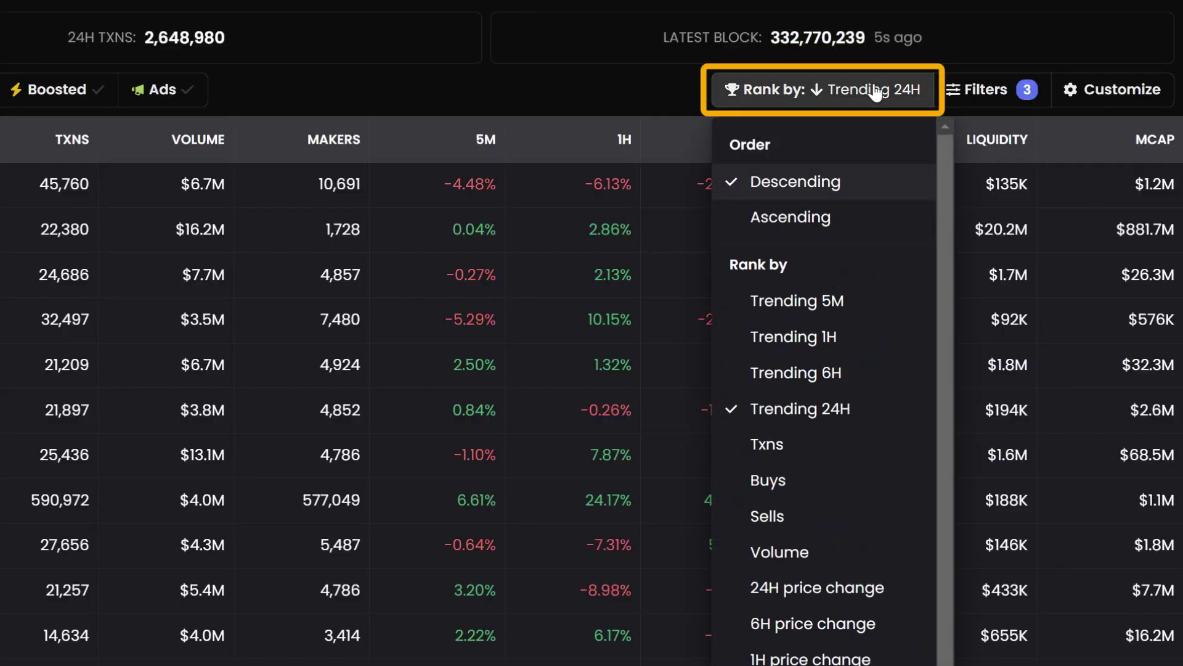
pyautogui.click(852, 202)
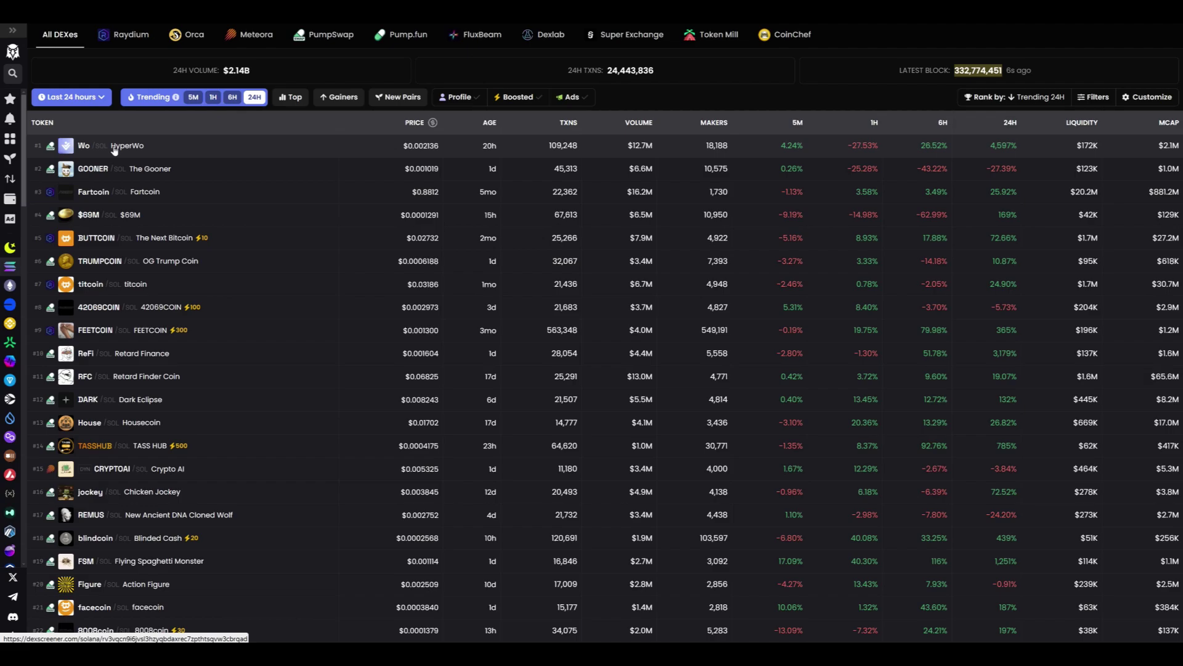
# Step: Open the HyperWo Wo/SOL pair page and scroll through its details
pyautogui.click(114, 150)
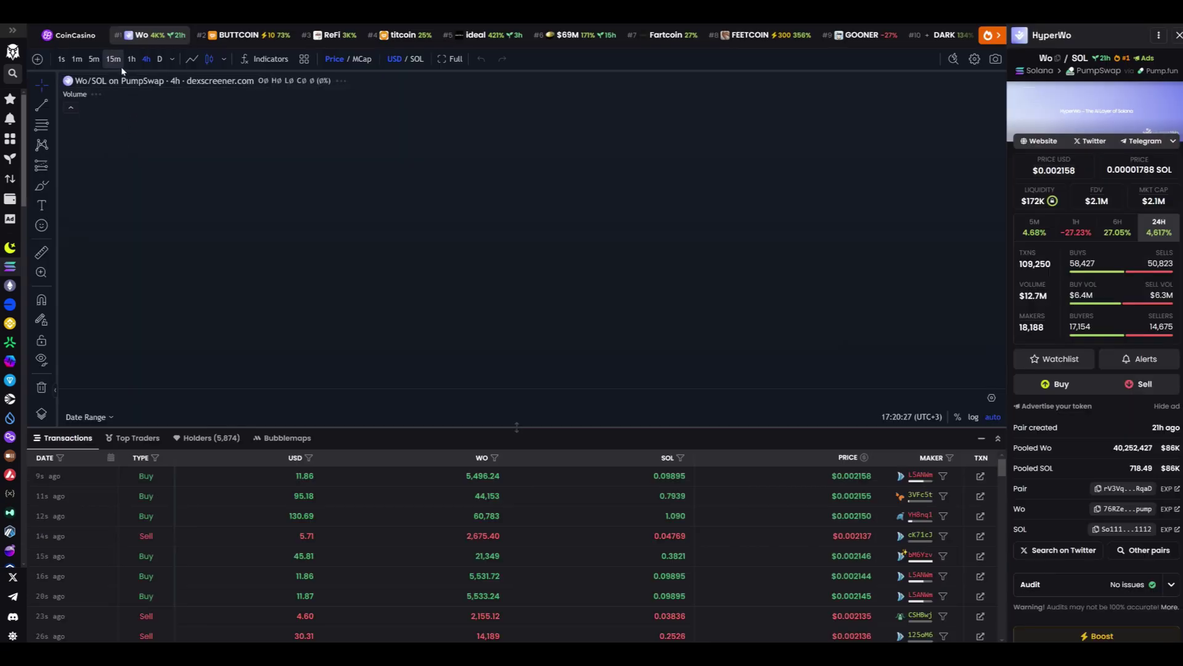
pyautogui.scroll(-2, 596, 234)
pyautogui.scroll(-2, 598, 247)
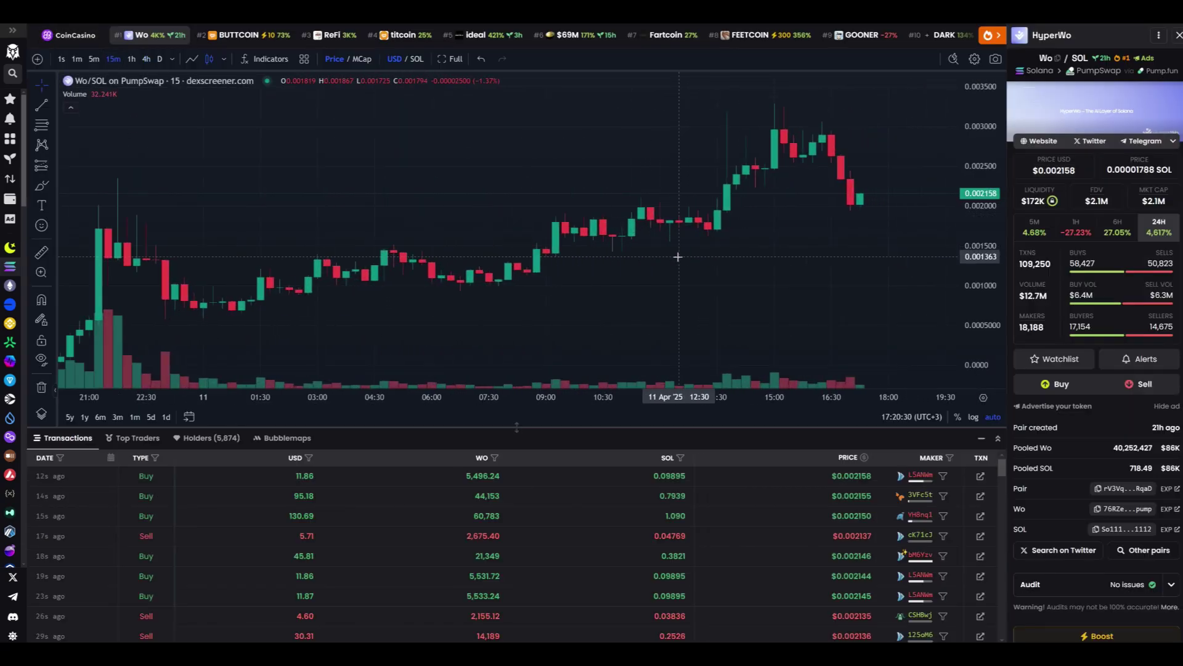
pyautogui.scroll(-3, 600, 262)
pyautogui.scroll(3, 600, 267)
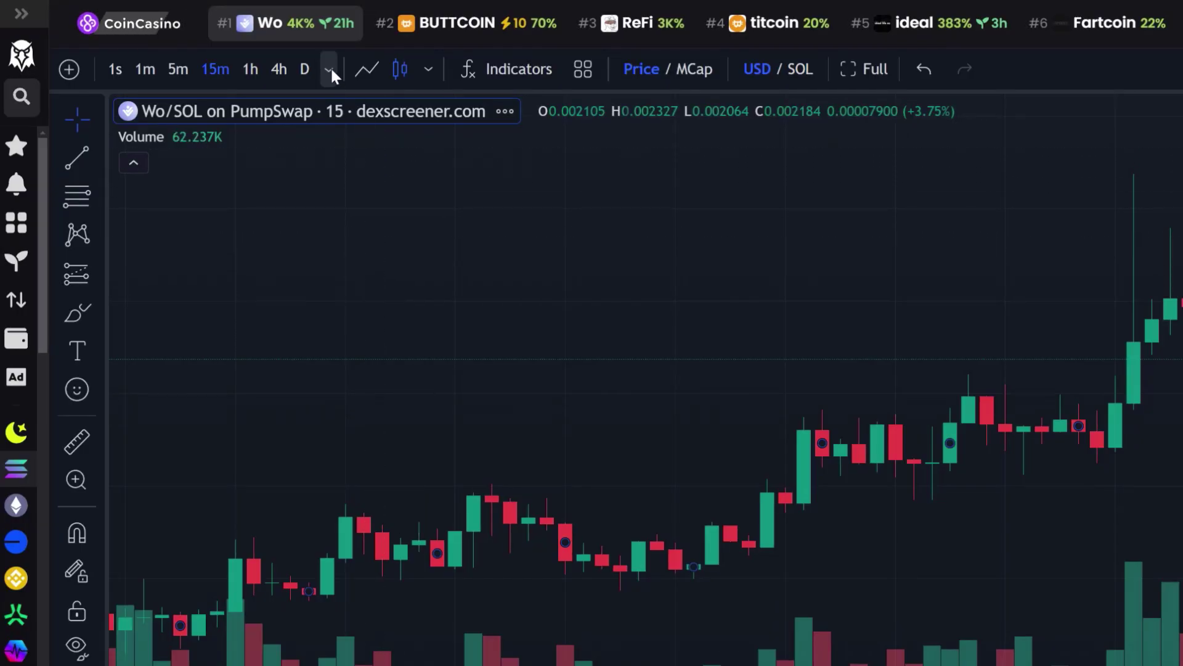
# Step: Switch the HyperWo price chart to 5-minute candles
pyautogui.click(328, 67)
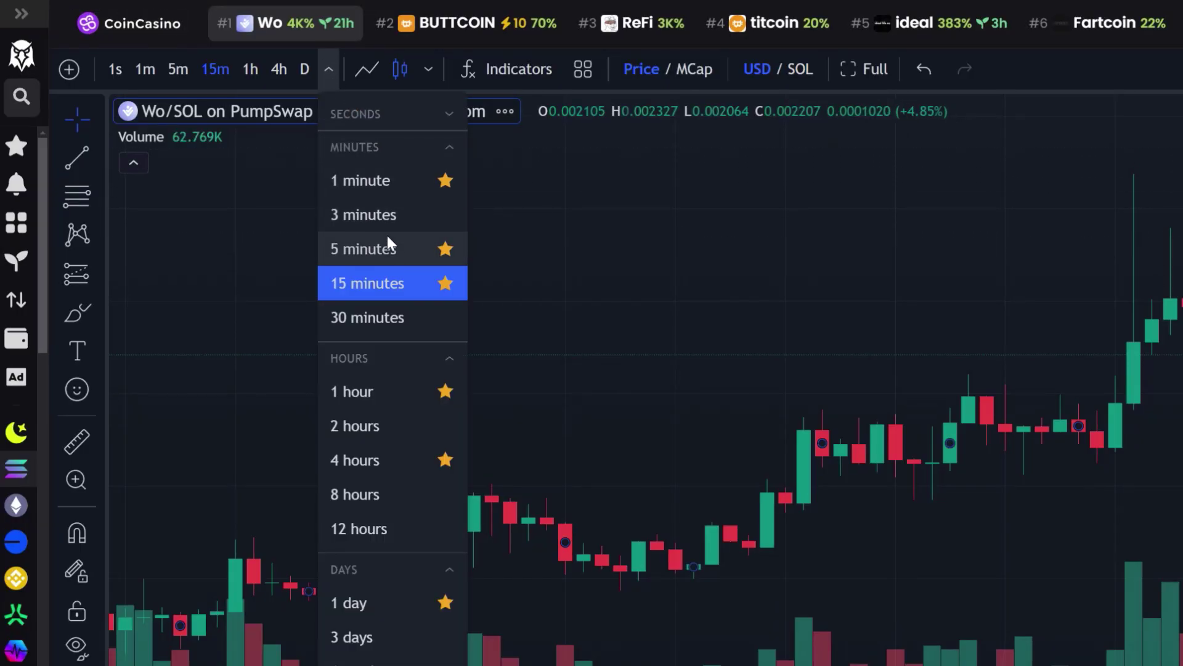
pyautogui.click(413, 249)
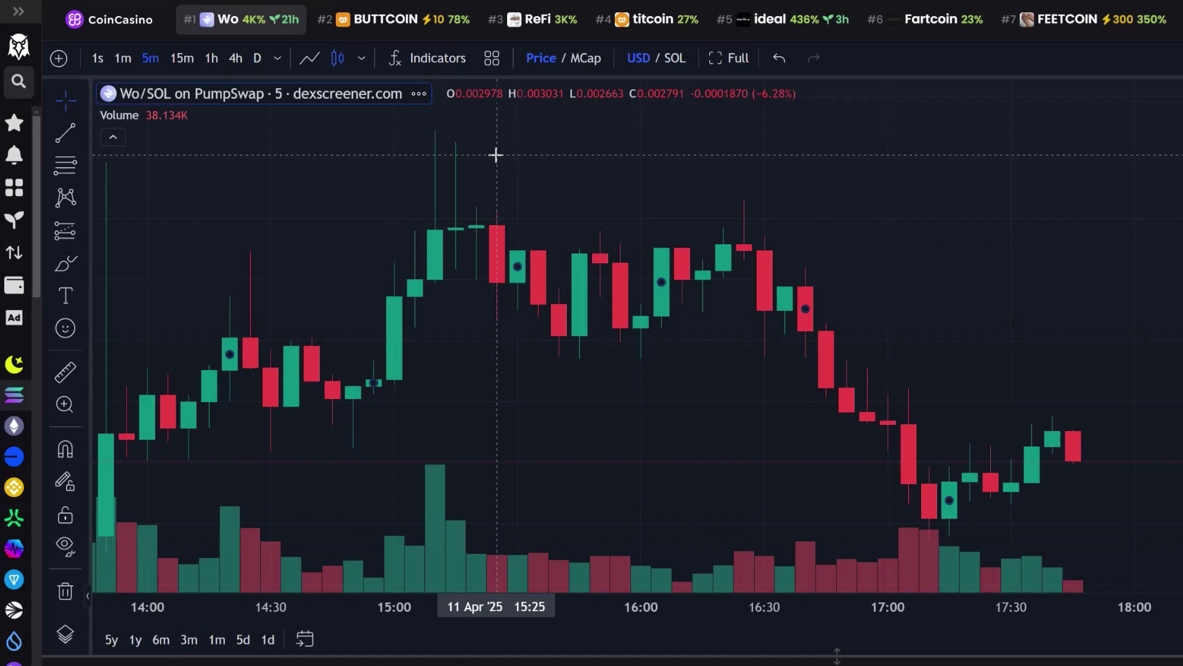
pyautogui.click(362, 59)
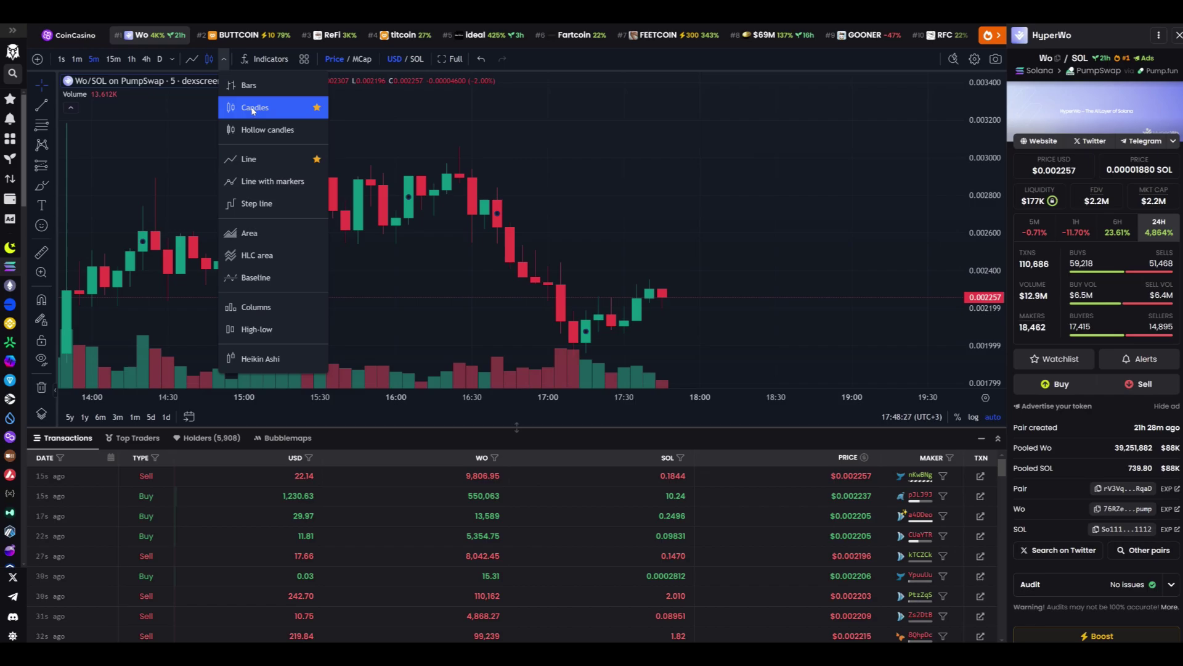
# Step: Keep the Candles style, plot the Wo/SOL chart as MCap, and zoom in
pyautogui.click(272, 110)
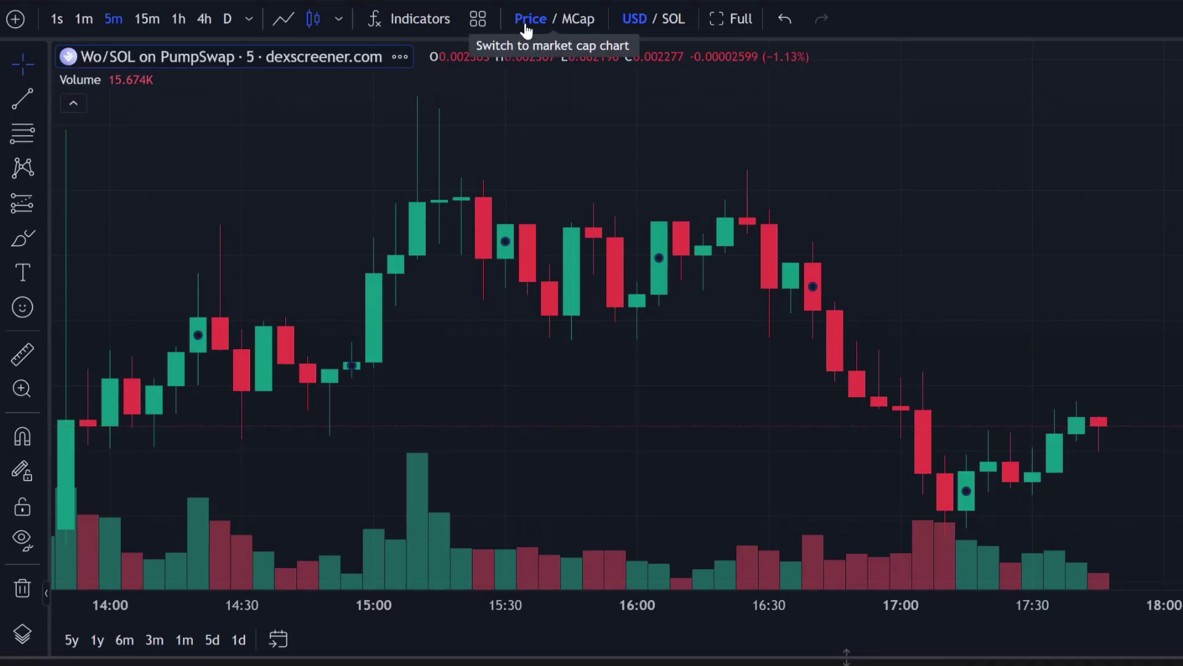
pyautogui.click(365, 59)
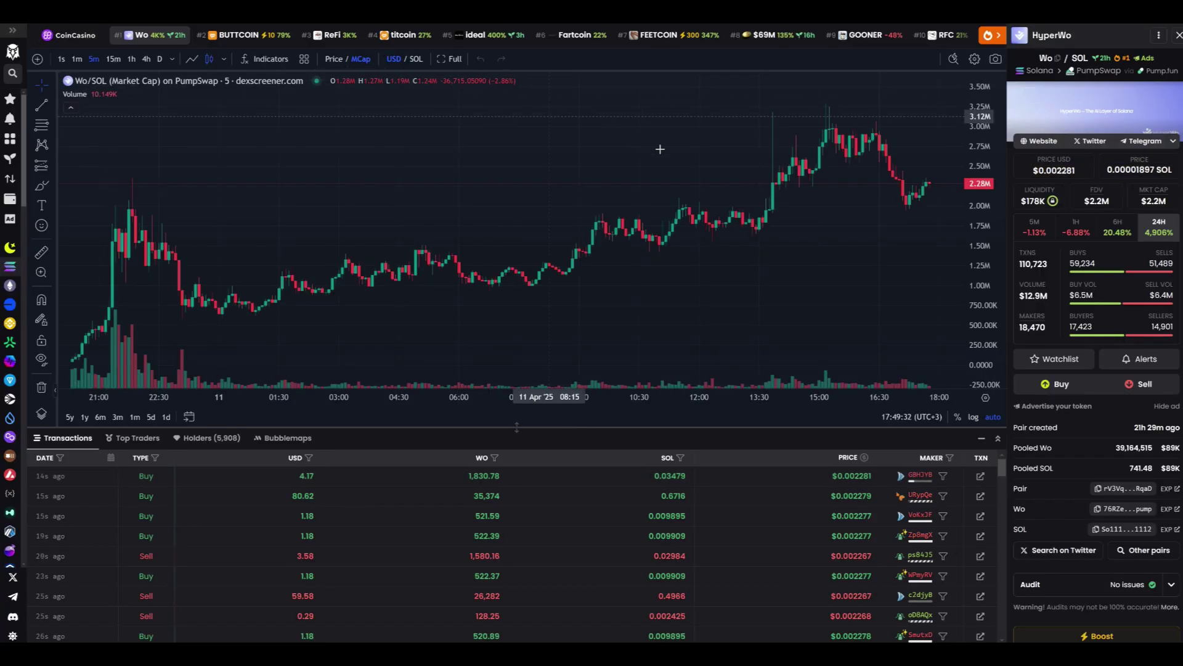
pyautogui.scroll(2, 820, 247)
pyautogui.scroll(2, 812, 246)
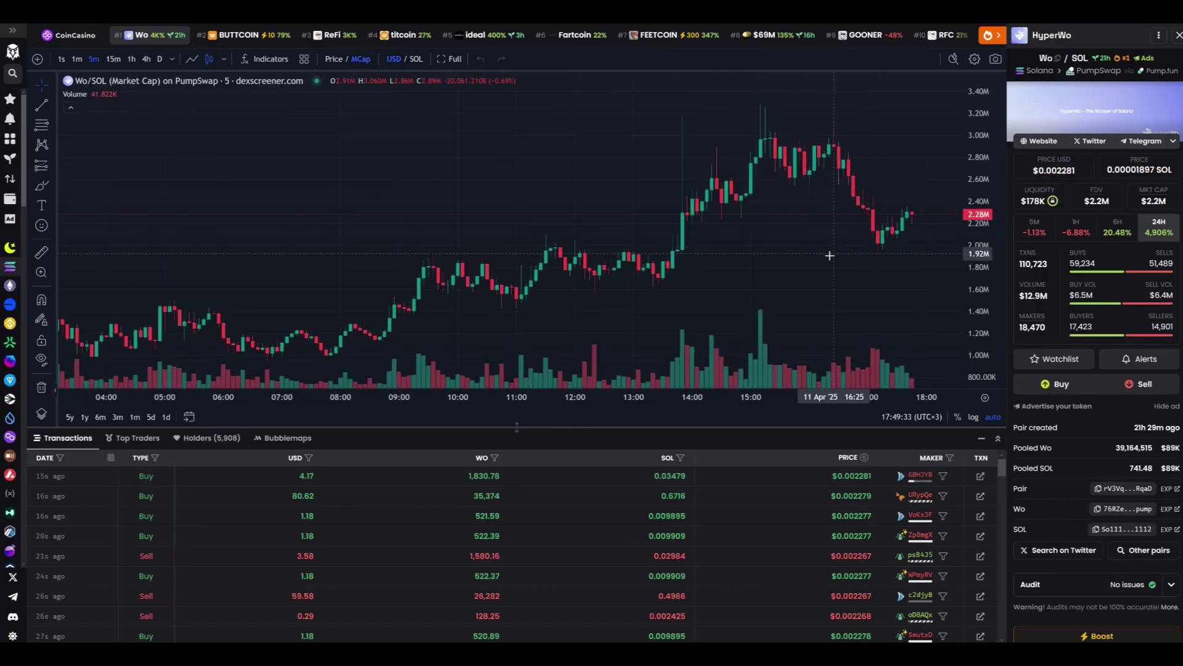
pyautogui.scroll(2, 775, 271)
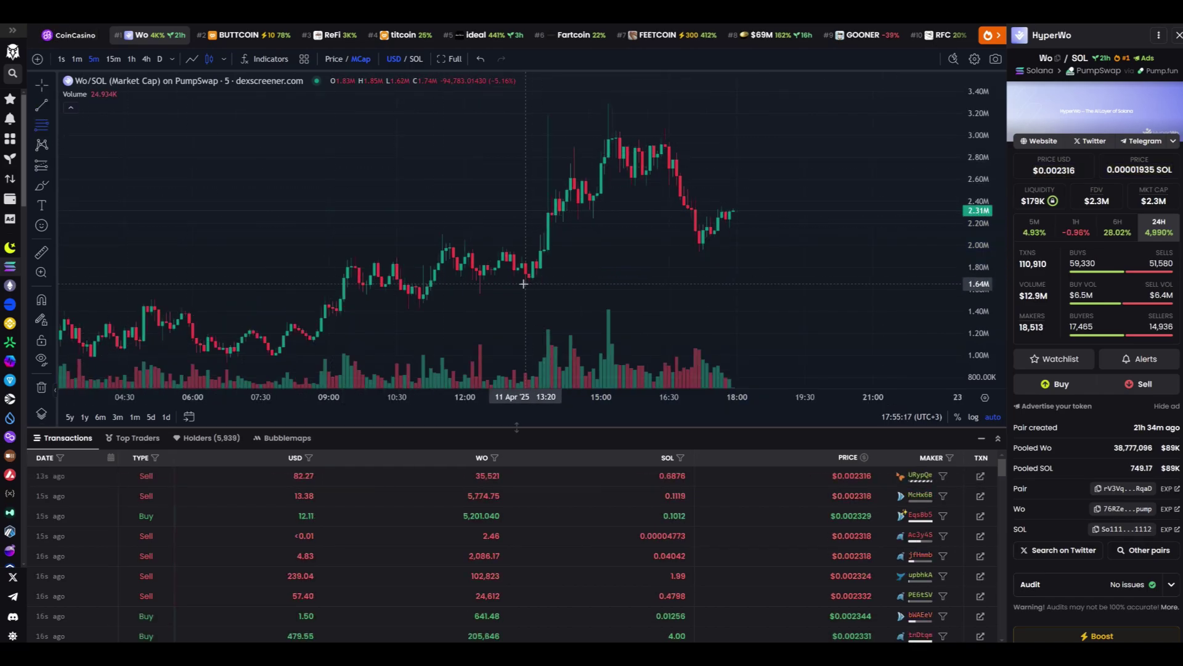
pyautogui.click(523, 284)
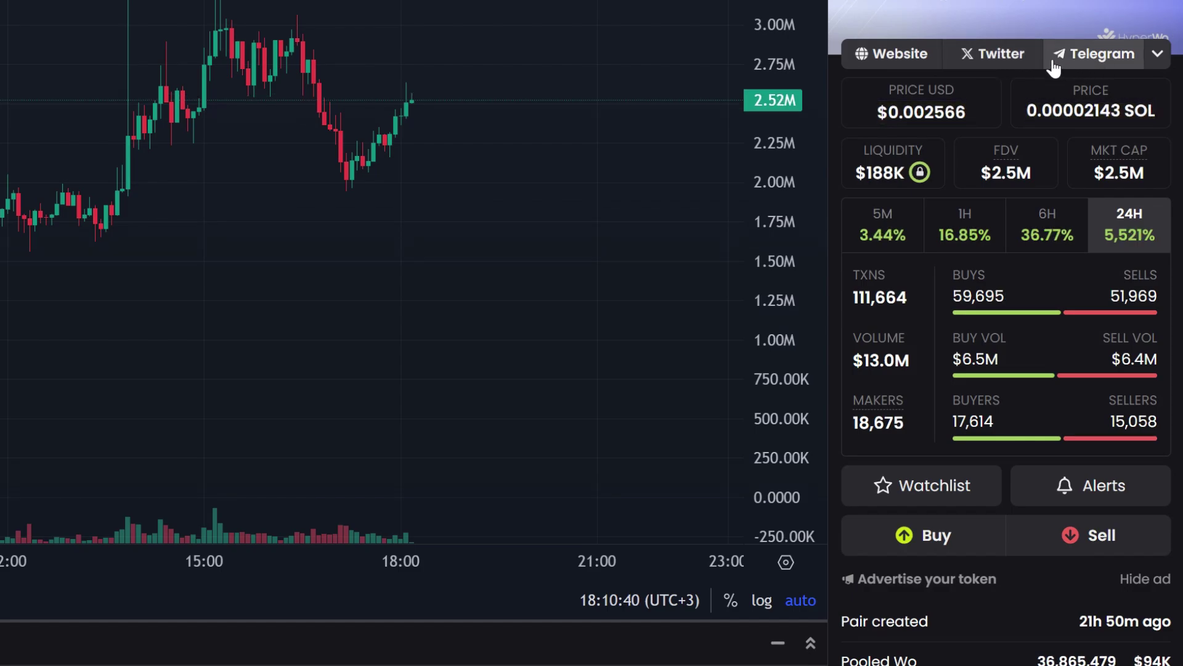
pyautogui.click(912, 57)
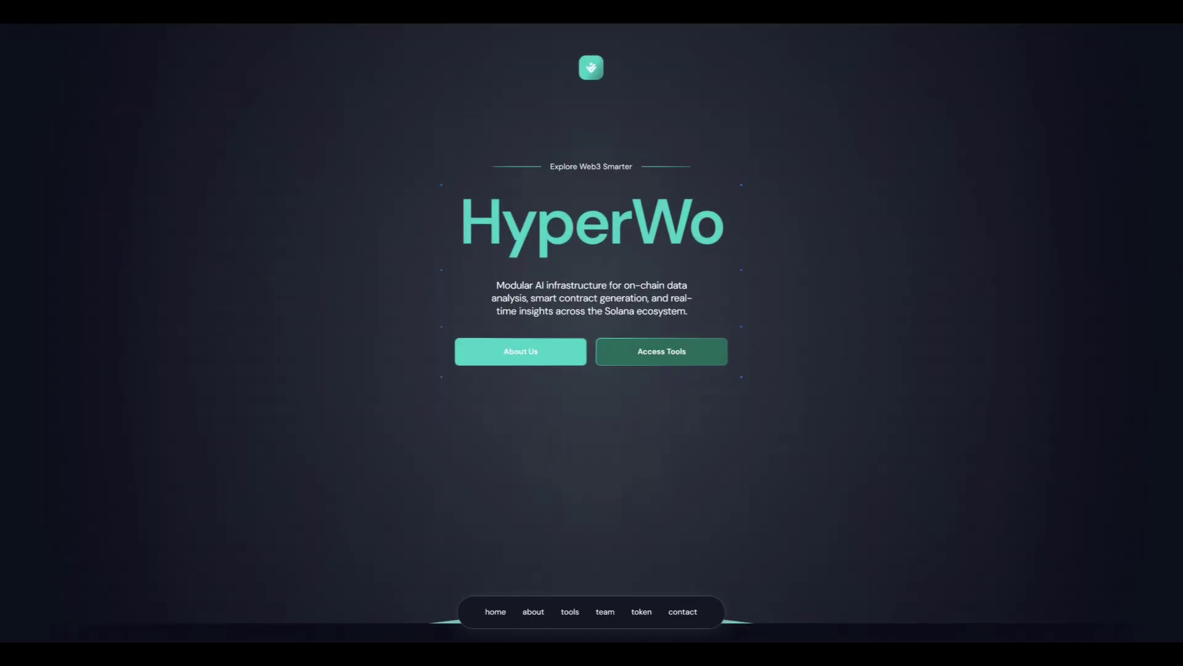
pyautogui.click(601, 614)
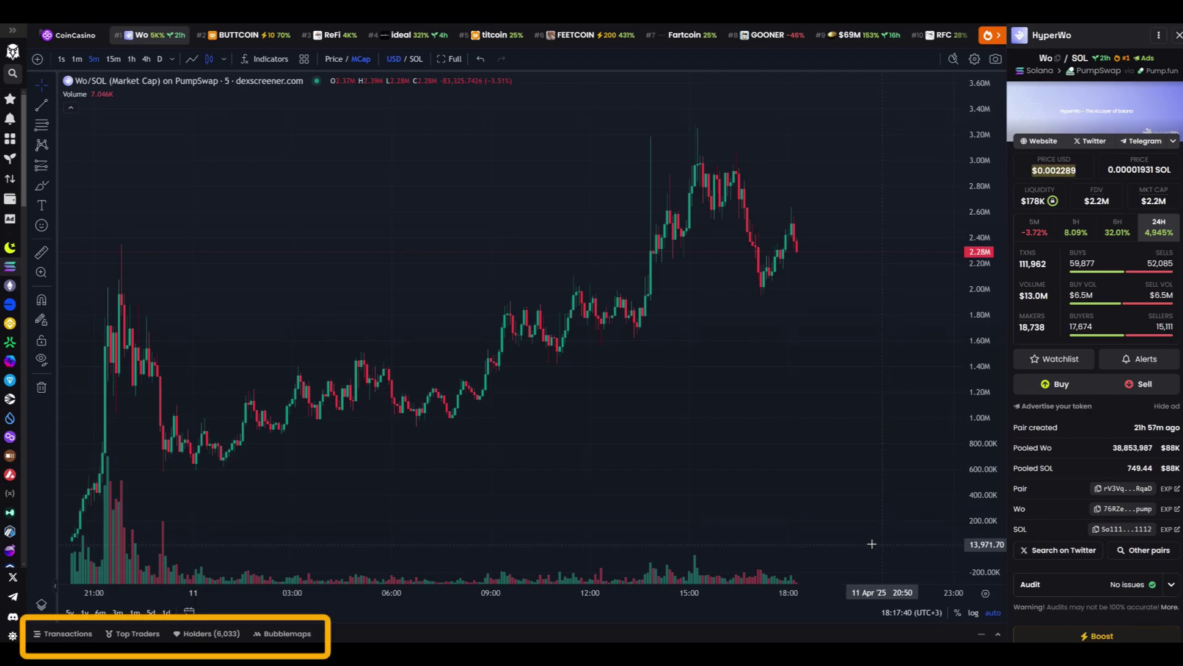
# Step: Expand the Transactions panel to list HyperWo's recent trades
pyautogui.click(68, 634)
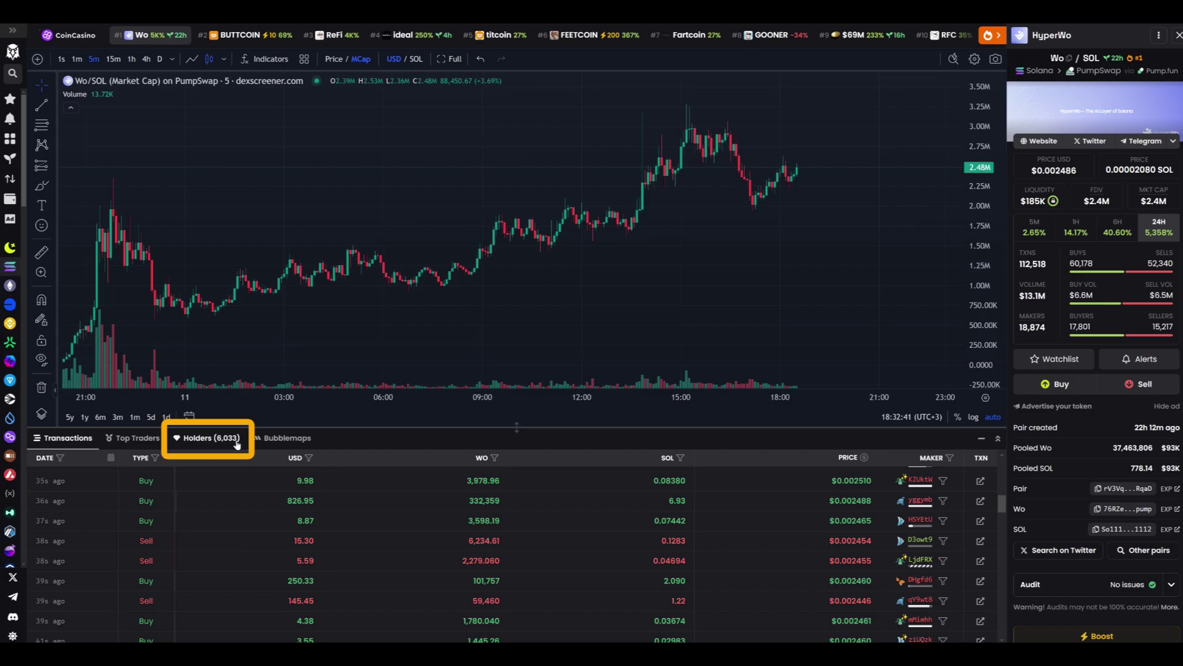
# Step: List HyperWo's top holders and inspect the rank 6 and 17 wallets in Bubblemaps
pyautogui.click(237, 438)
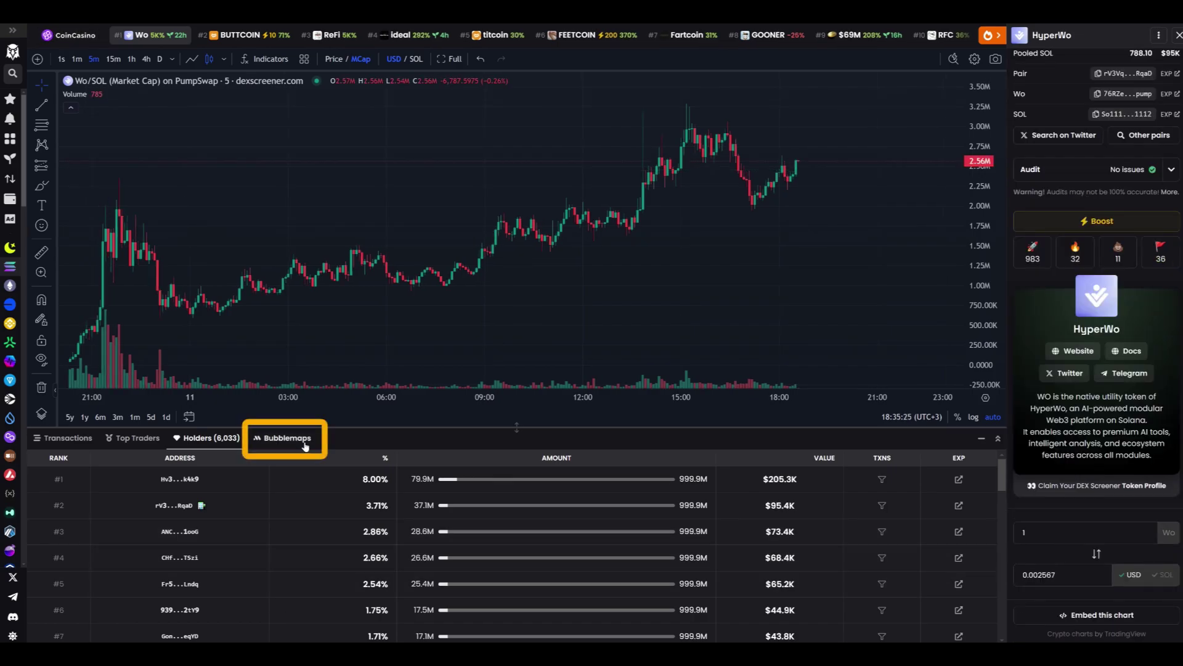
pyautogui.click(307, 445)
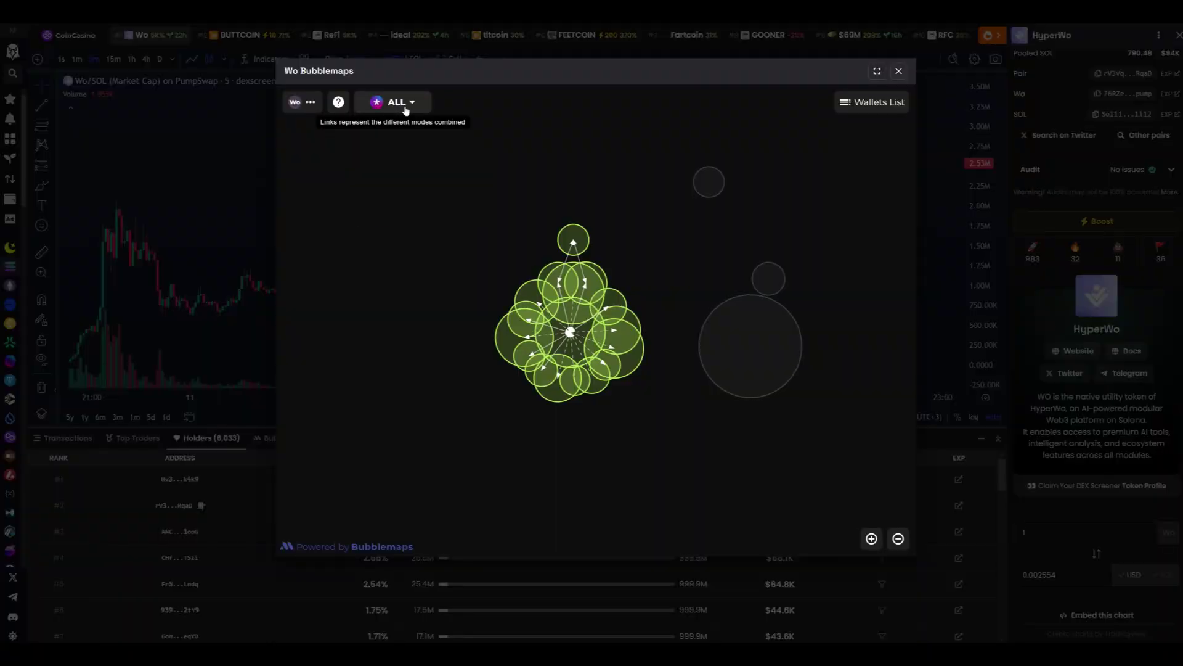
pyautogui.click(616, 314)
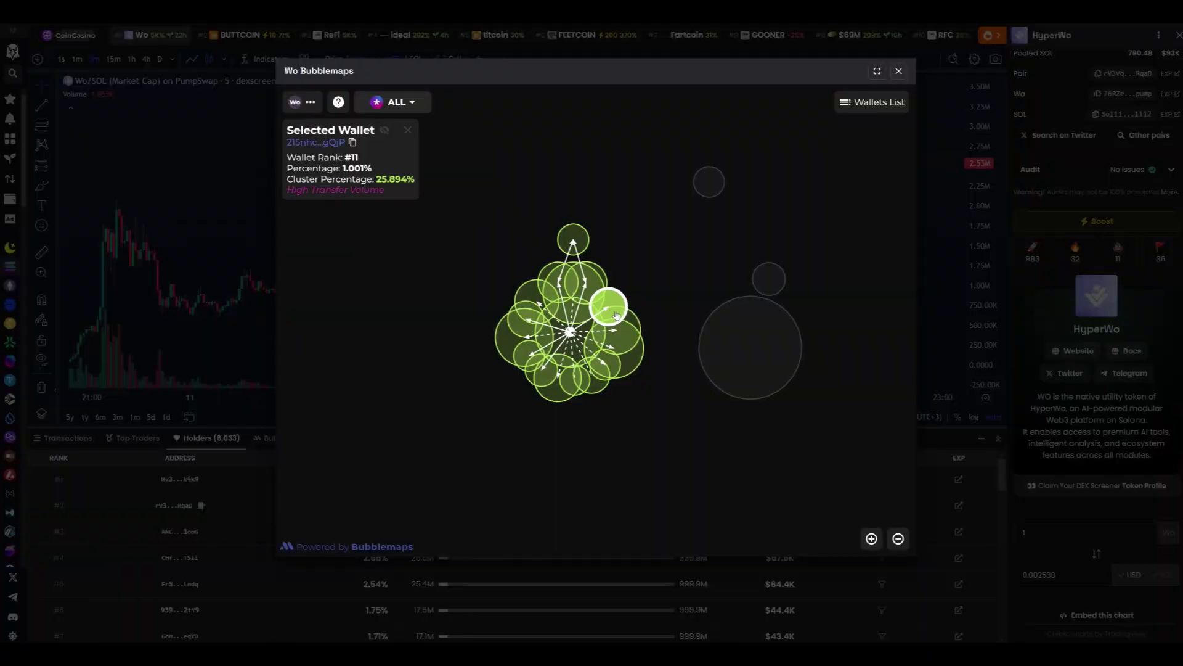
pyautogui.click(611, 364)
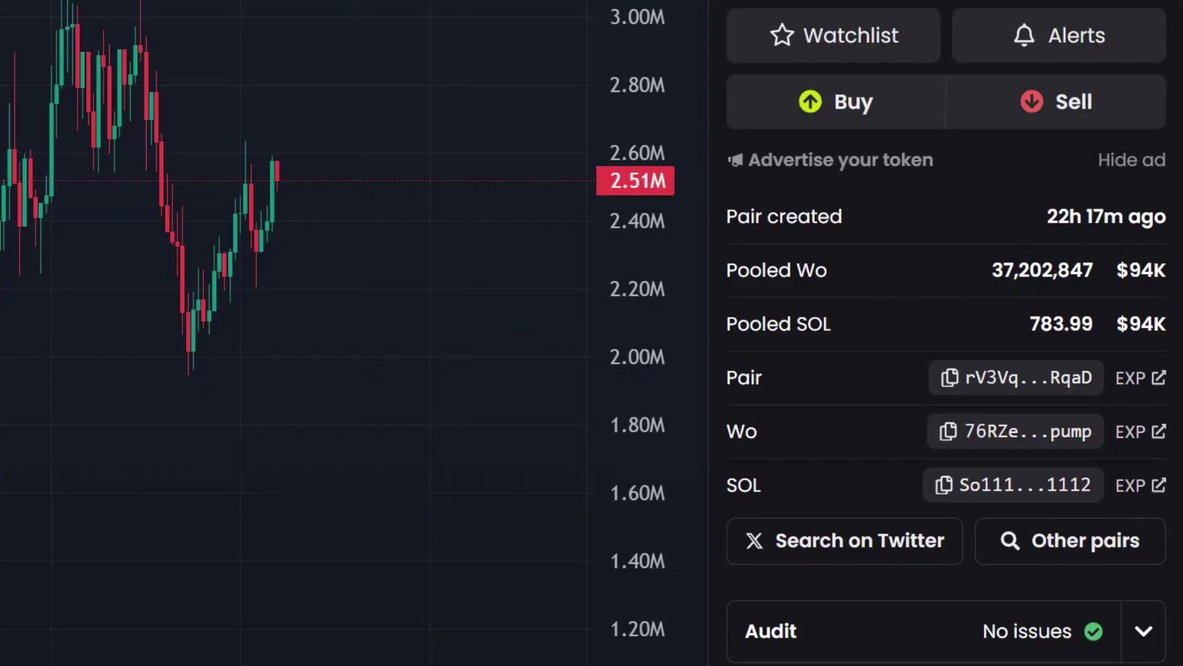
# Step: Highlight the pair's creation age and copy the Wo/SOL pair address
pyautogui.moveTo(1048, 217); pyautogui.dragTo(1166, 216)
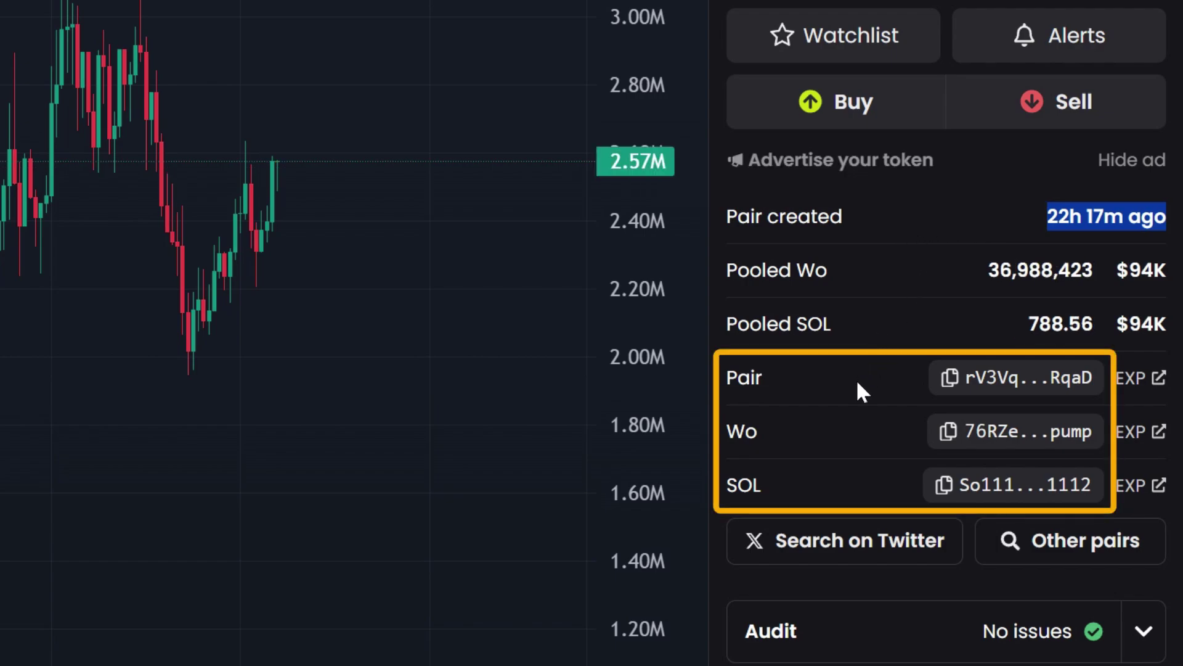
pyautogui.click(1065, 381)
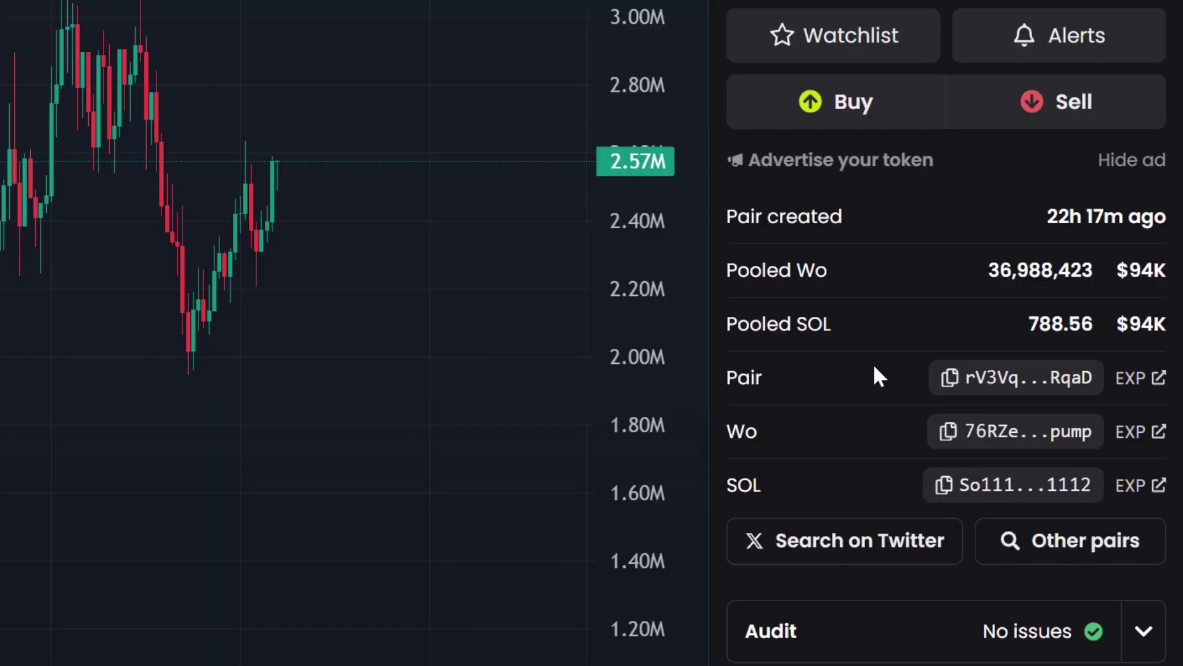
pyautogui.click(1140, 377)
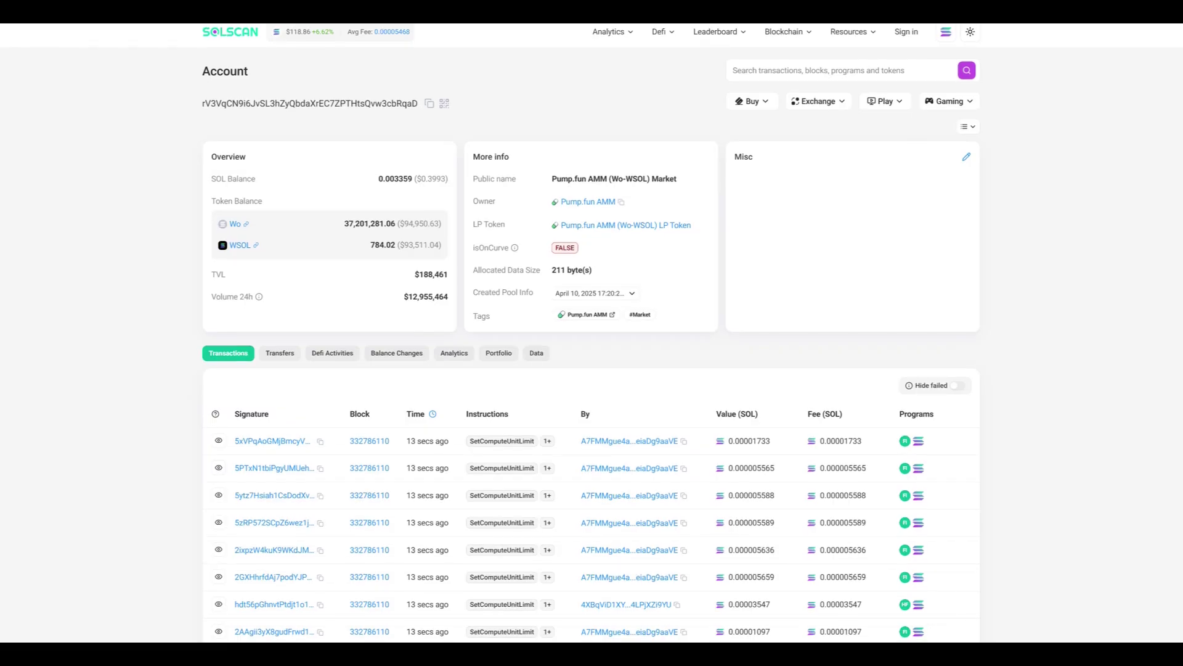
pyautogui.scroll(-2, 592, 333)
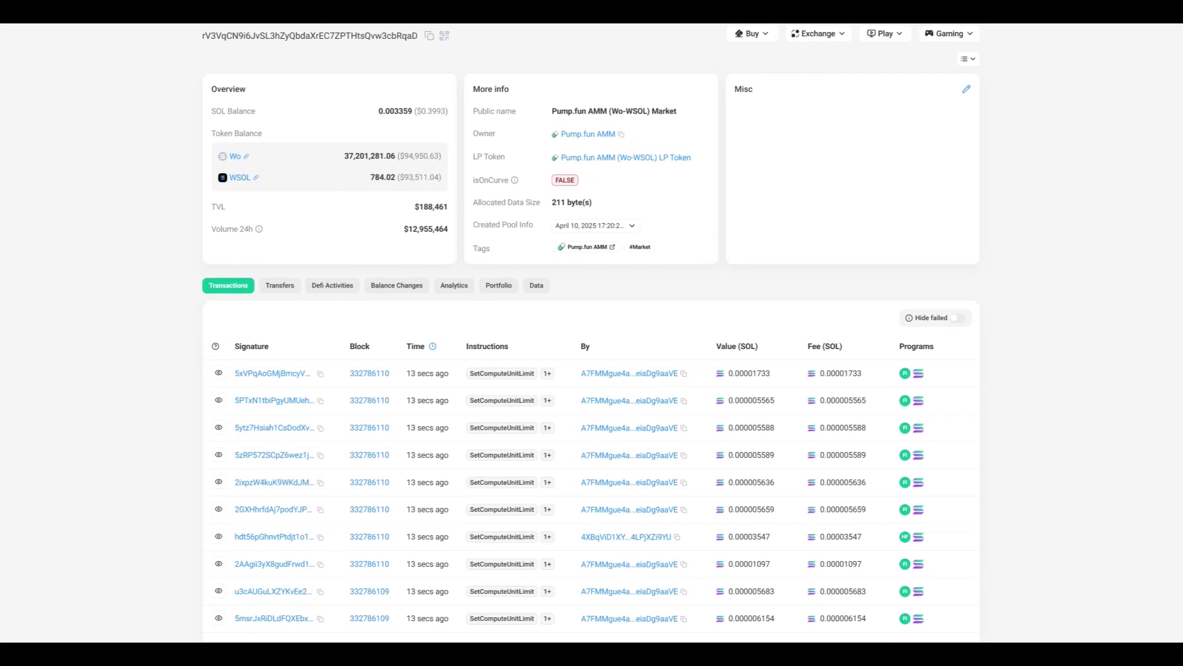